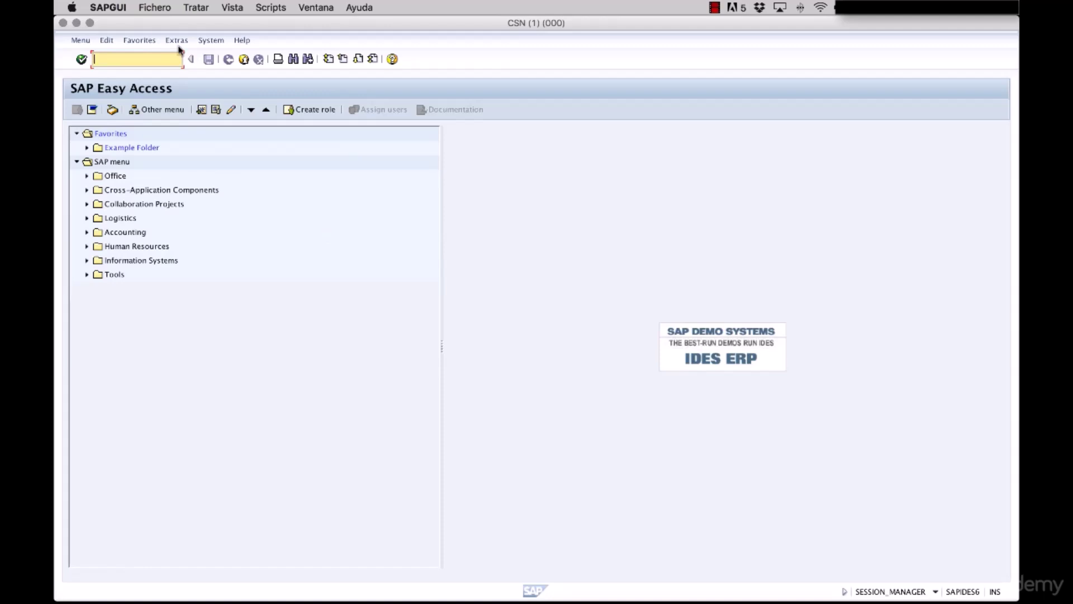
Run SPRO and execute Define company under Enterprise Structure > Definition > Financial Accounting
{"action": "type", "text": "spro"}
{"action": "key", "text": "Return"}
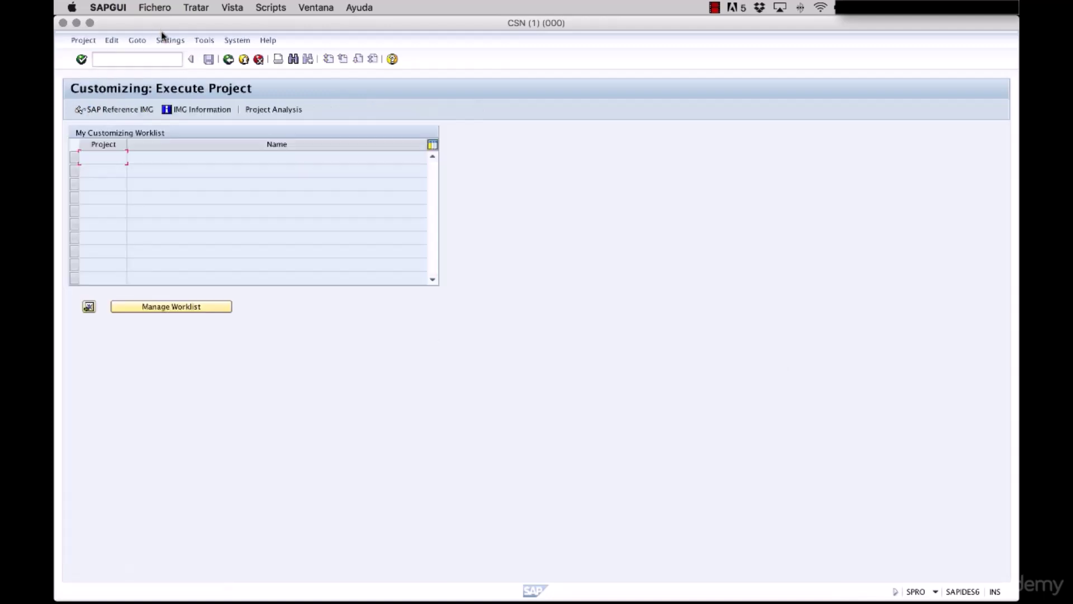
{"action": "left_click", "coordinate": [125, 111]}
{"action": "left_click", "coordinate": [87, 203]}
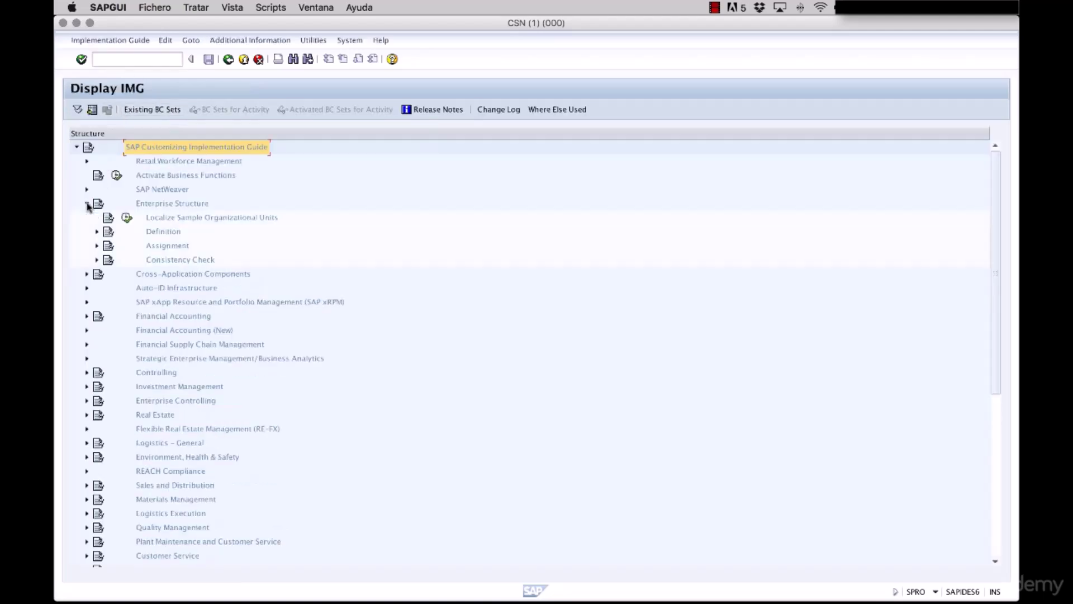
{"action": "left_click", "coordinate": [97, 231]}
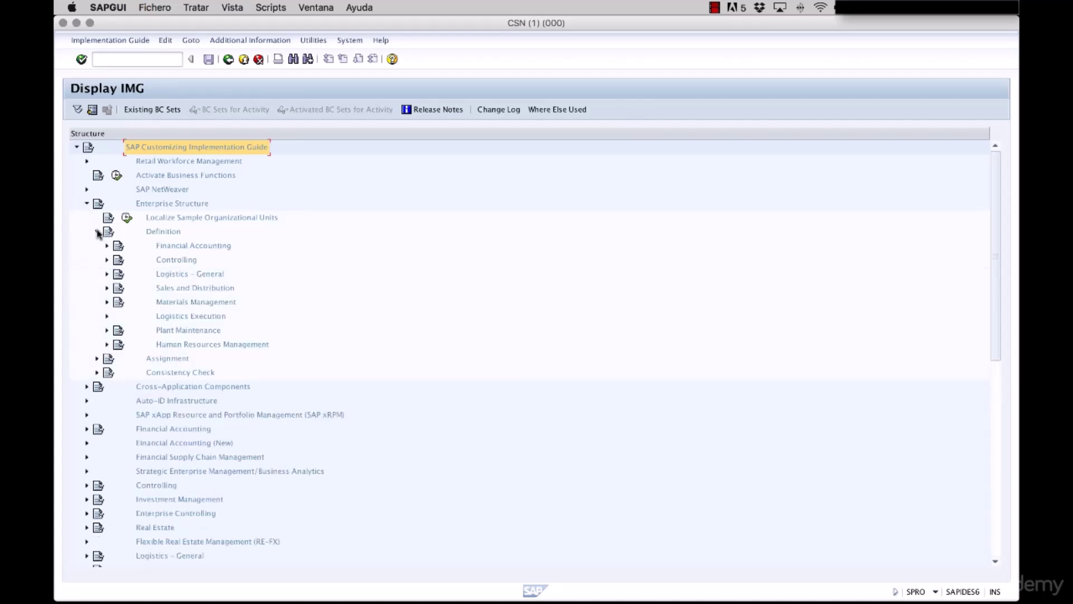
{"action": "left_click", "coordinate": [106, 245]}
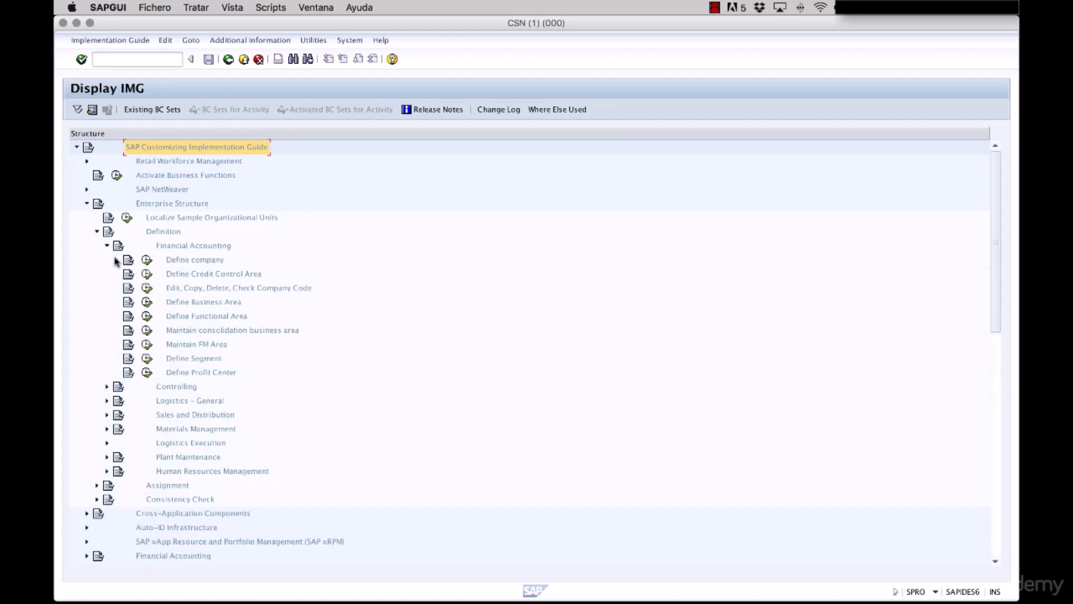
{"action": "left_click", "coordinate": [146, 259]}
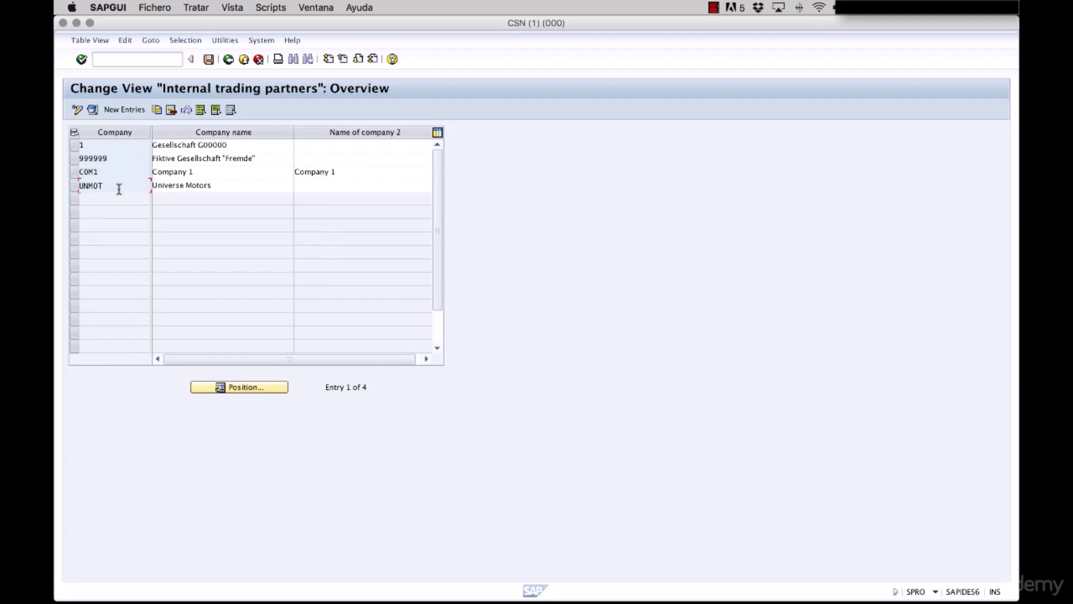
Restart SPRO and execute Edit, Copy, Delete, Check Company Code under the Financial Accounting definitions
{"action": "left_click", "coordinate": [137, 57]}
{"action": "type", "text": "/nS"}
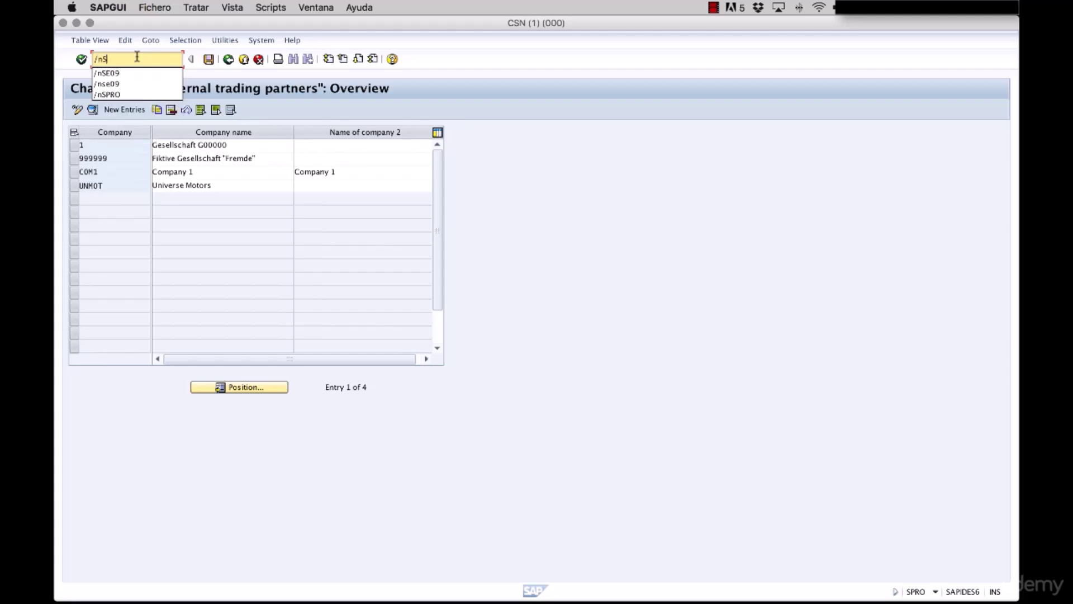
{"action": "type", "text": "R"}
{"action": "type", "text": "RO"}
{"action": "key", "text": "Return"}
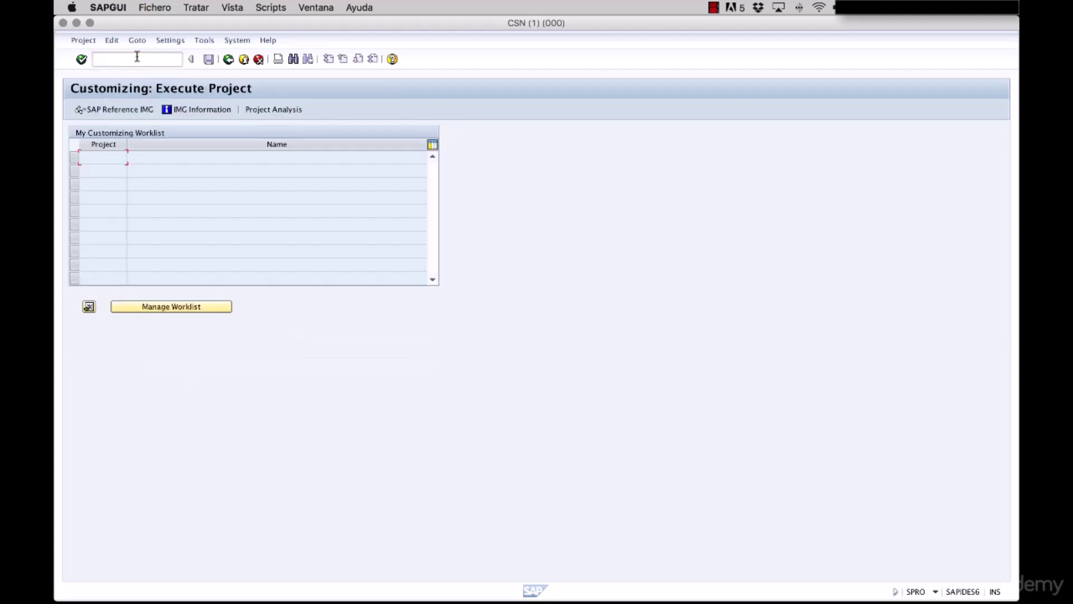
{"action": "left_click", "coordinate": [117, 110]}
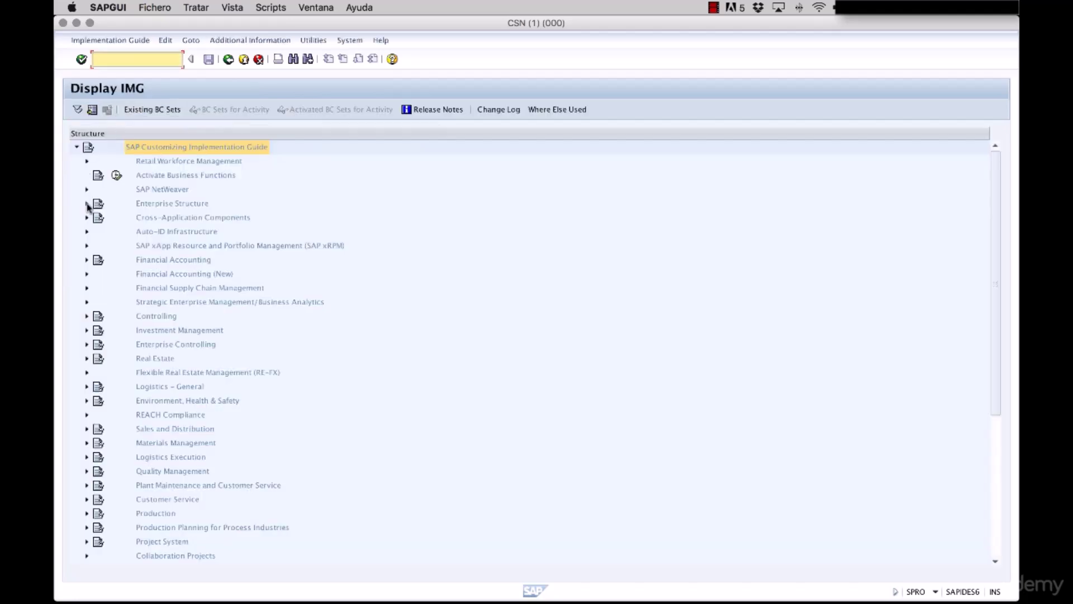
{"action": "left_click", "coordinate": [87, 204]}
{"action": "left_click", "coordinate": [96, 232]}
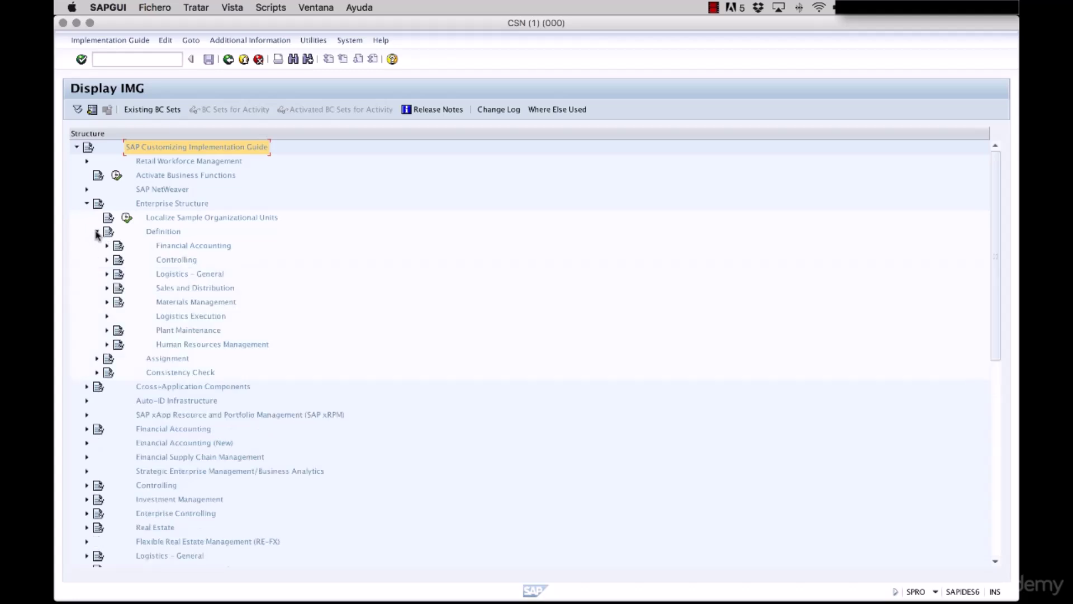
{"action": "left_click", "coordinate": [106, 246]}
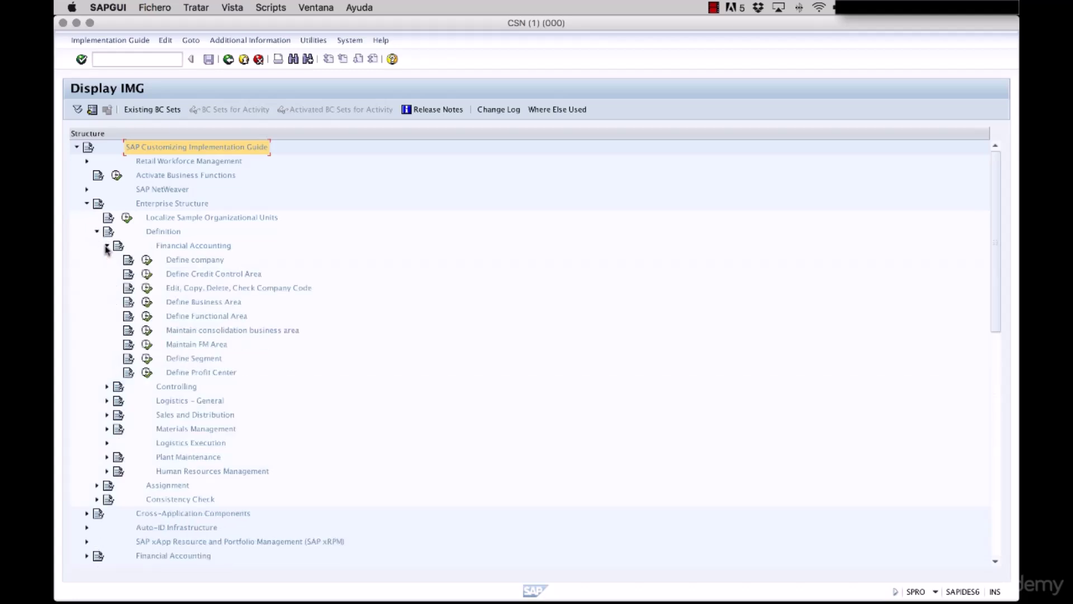
{"action": "left_click", "coordinate": [146, 288]}
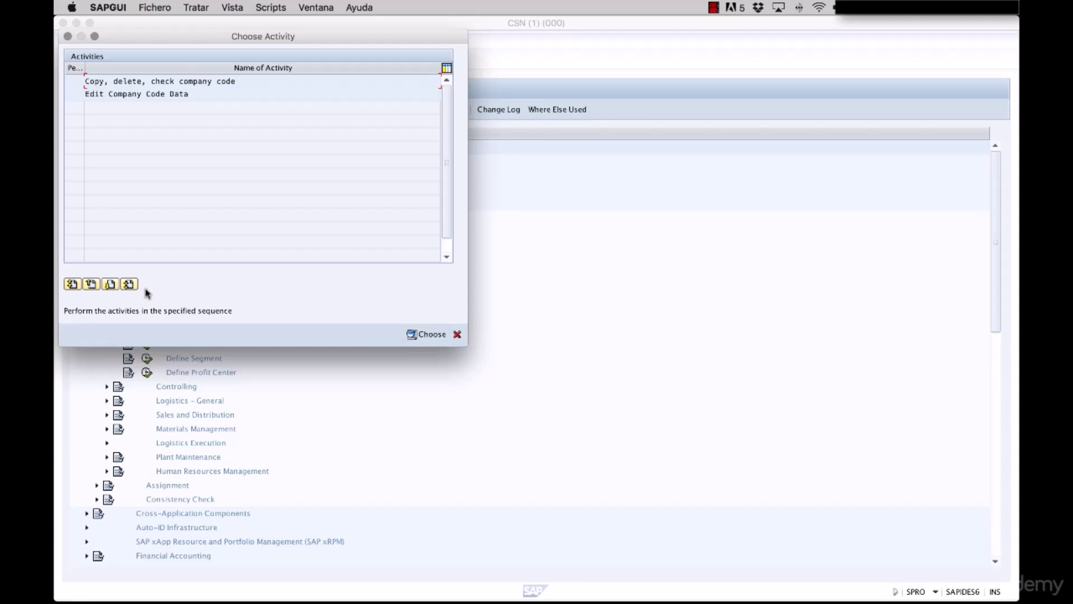
Choose Edit Company Code Data to list the 59 existing company codes
{"action": "double_click", "coordinate": [148, 94]}
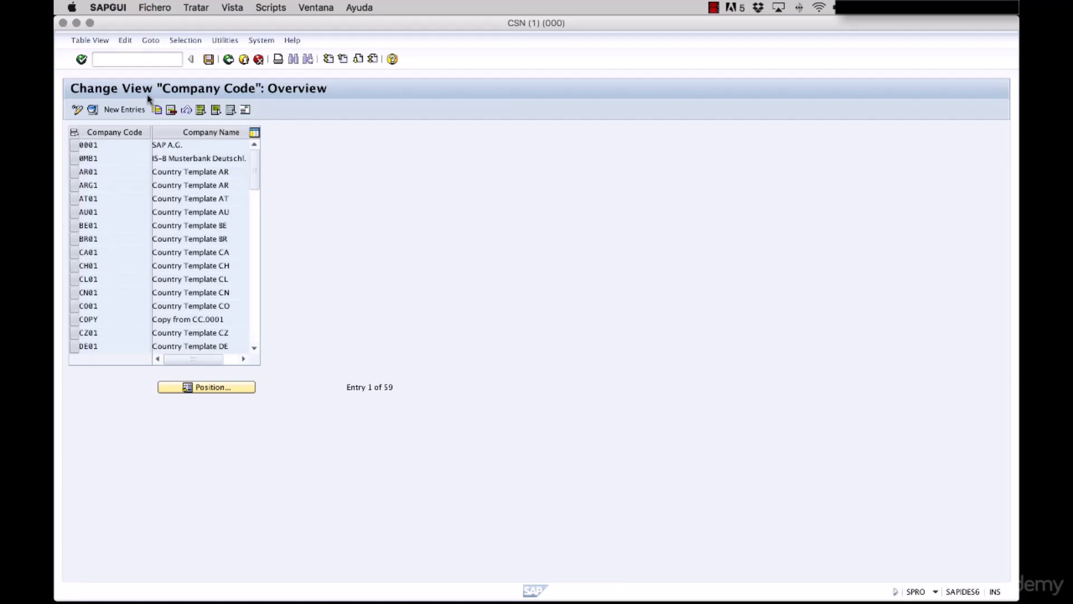
Add a new company code entry UNMO with company name 'Universe Motors'
{"action": "left_click", "coordinate": [119, 110]}
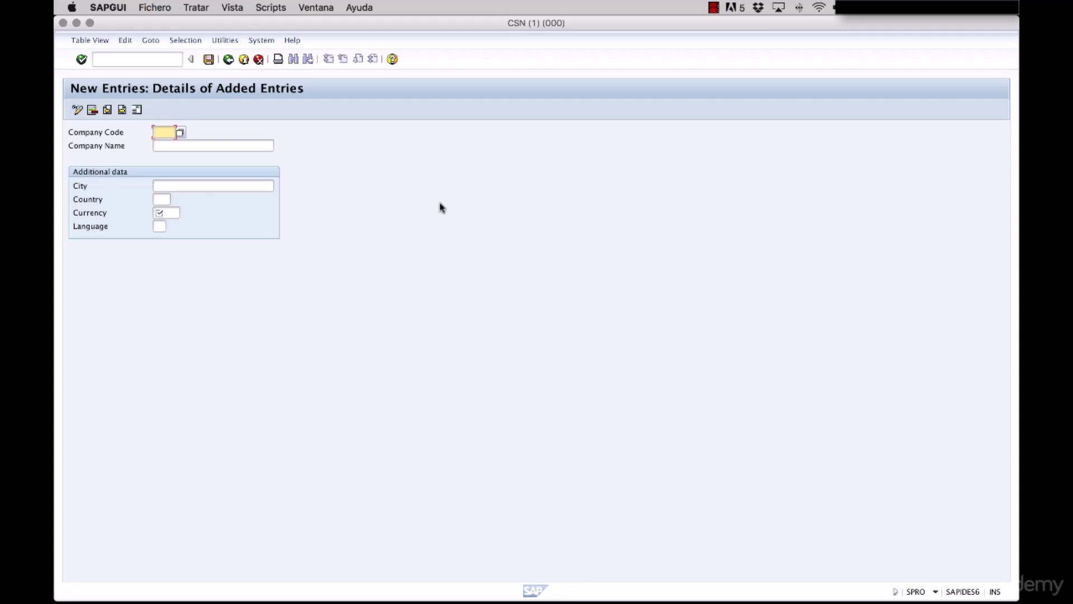
{"action": "type", "text": "UNM0"}
{"action": "left_click", "coordinate": [234, 146]}
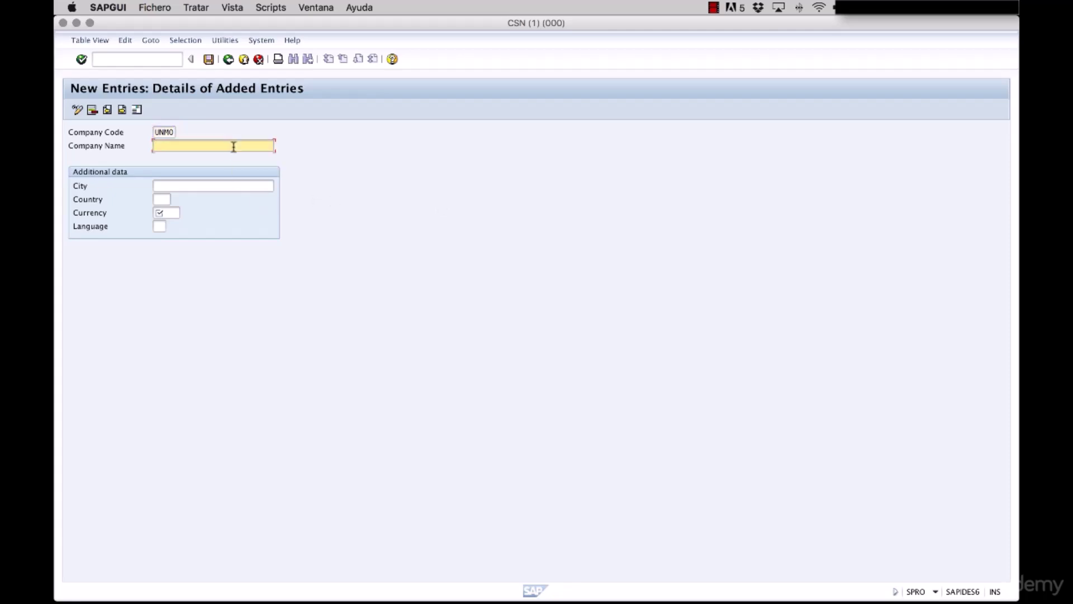
{"action": "type", "text": "Universe Motors"}
Enter 'City' as the city and pick USA as the country for UNMO
{"action": "left_click", "coordinate": [180, 190]}
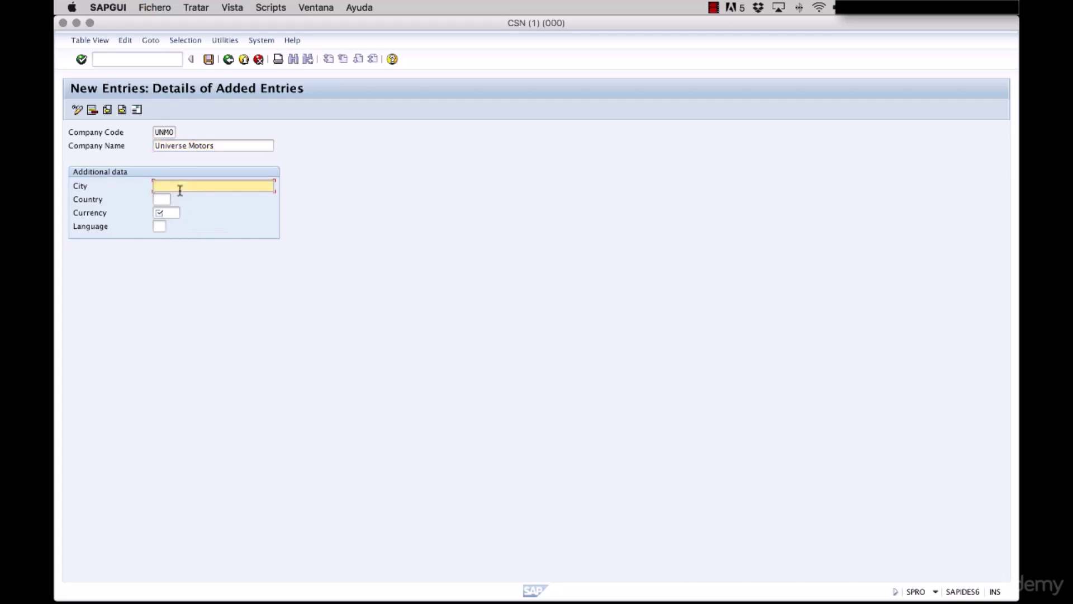
{"action": "type", "text": "City"}
{"action": "left_click", "coordinate": [165, 200]}
{"action": "left_click", "coordinate": [174, 201]}
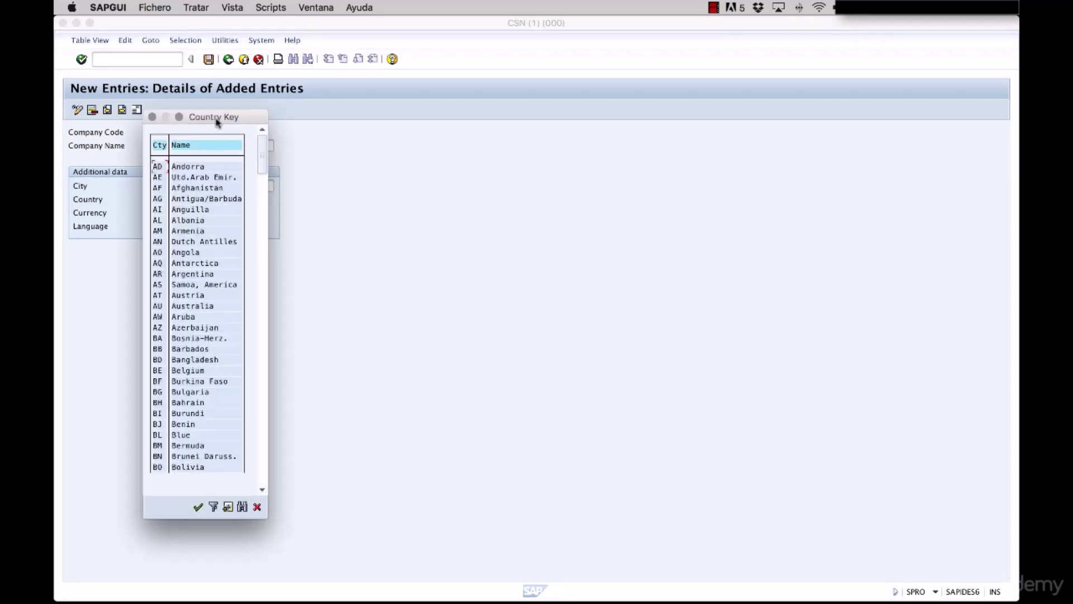
{"action": "left_click_drag", "start_coordinate": [217, 116], "coordinate": [395, 97]}
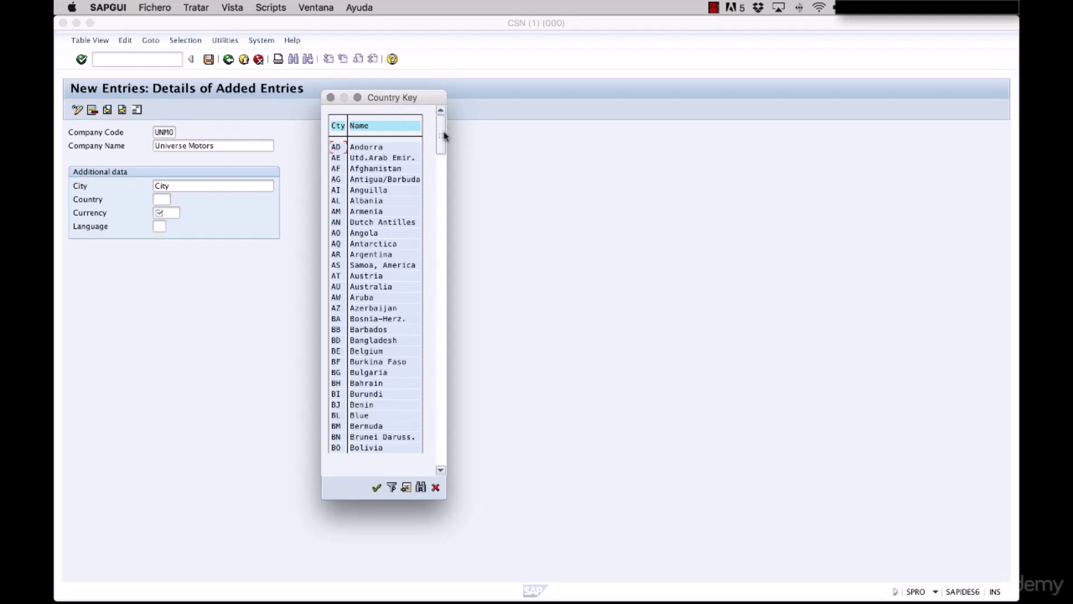
{"action": "left_click_drag", "start_coordinate": [441, 134], "coordinate": [431, 420]}
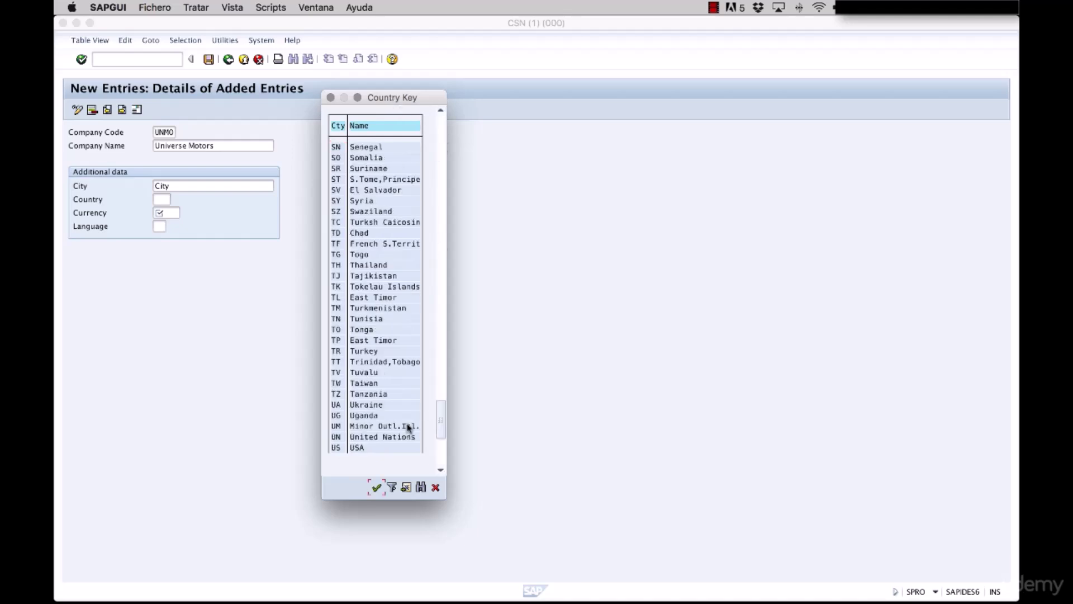
{"action": "double_click", "coordinate": [366, 447]}
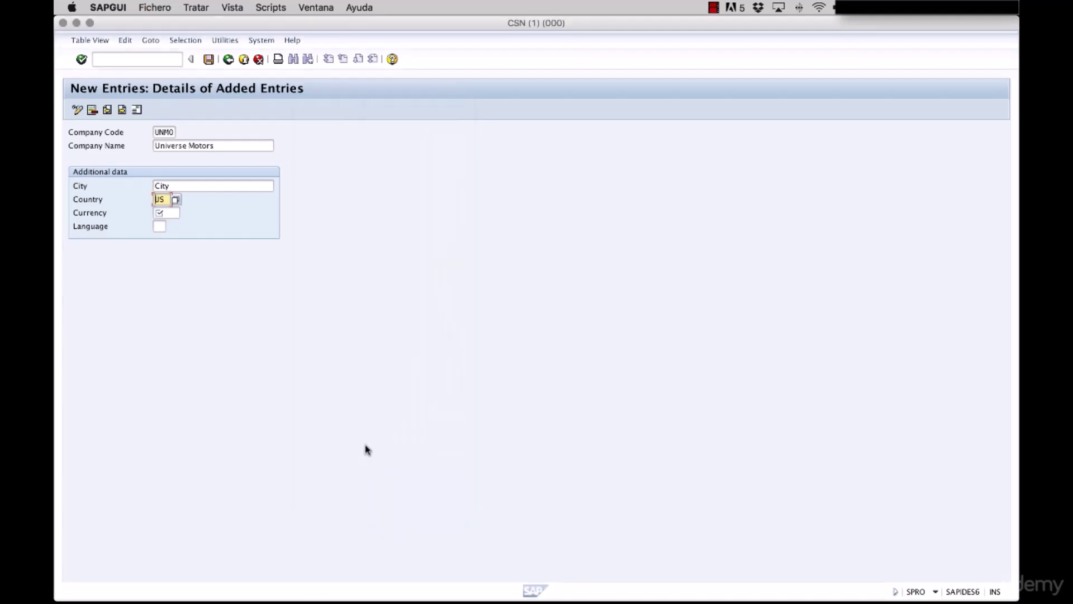
Set UNMO's currency to USD (United States Dollar) and its language to EN English
{"action": "left_click", "coordinate": [171, 213]}
{"action": "left_click", "coordinate": [185, 214]}
{"action": "left_click_drag", "start_coordinate": [384, 191], "coordinate": [383, 456]}
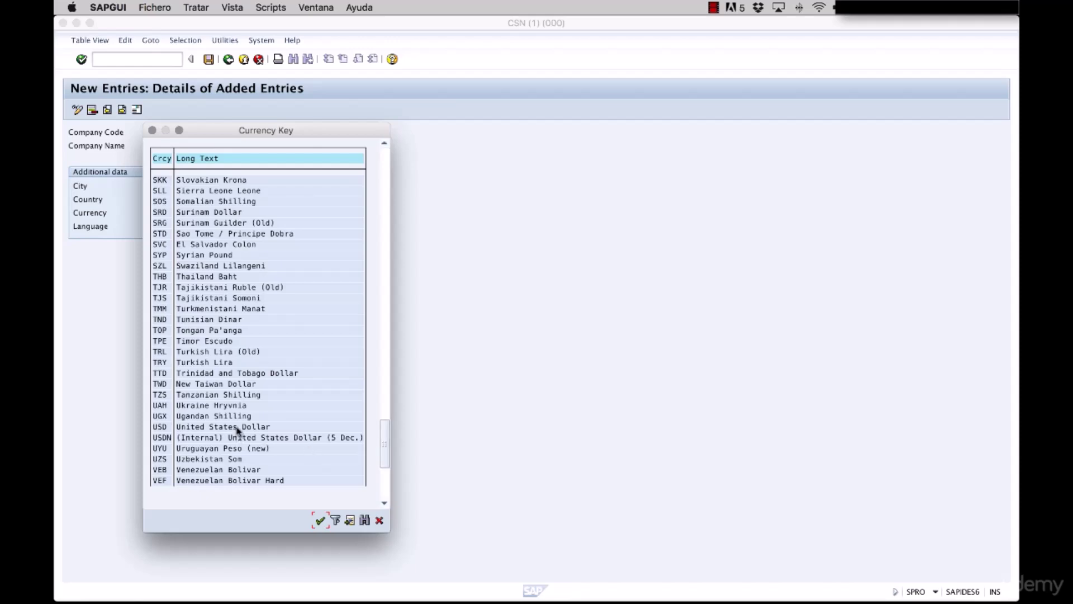
{"action": "double_click", "coordinate": [237, 428]}
{"action": "left_click", "coordinate": [161, 226]}
{"action": "left_click", "coordinate": [170, 227]}
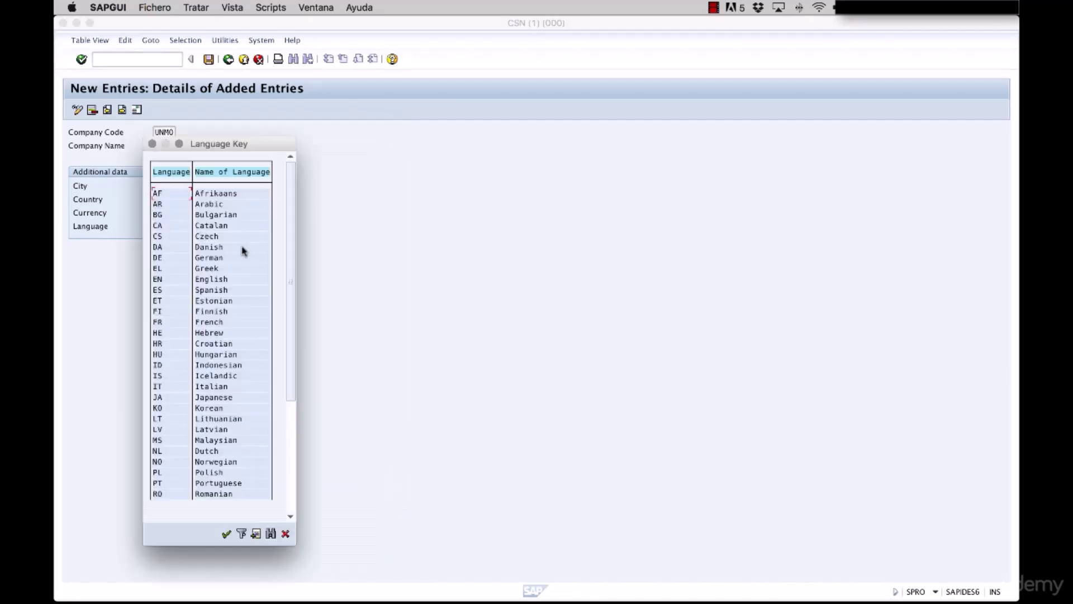
{"action": "double_click", "coordinate": [211, 281]}
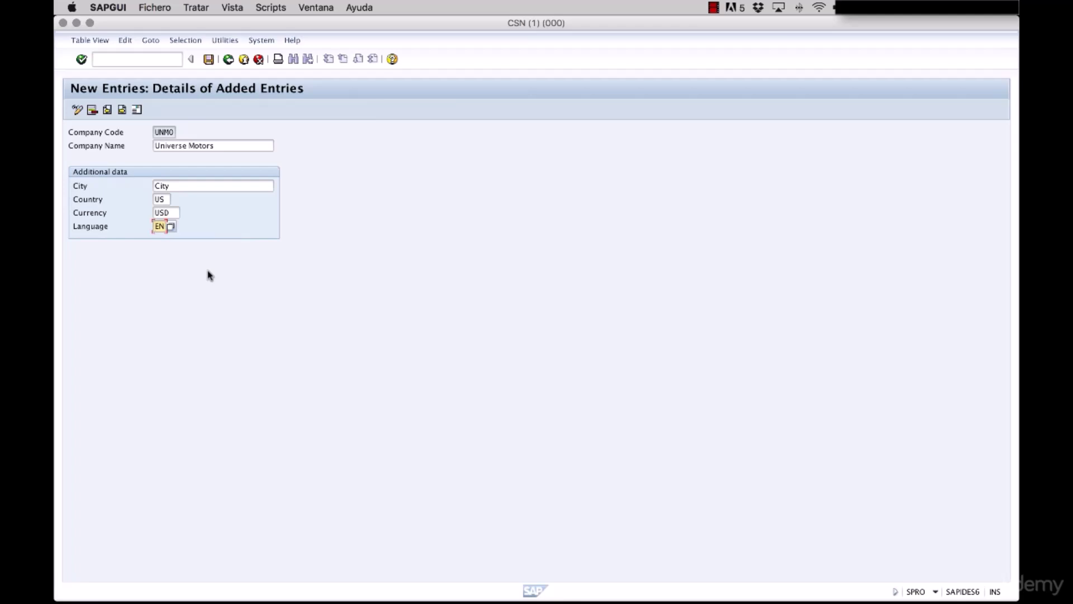
Fill UNMO's address with title Company, name 'Universe Motors' and country USA, then accept it
{"action": "left_click", "coordinate": [137, 111]}
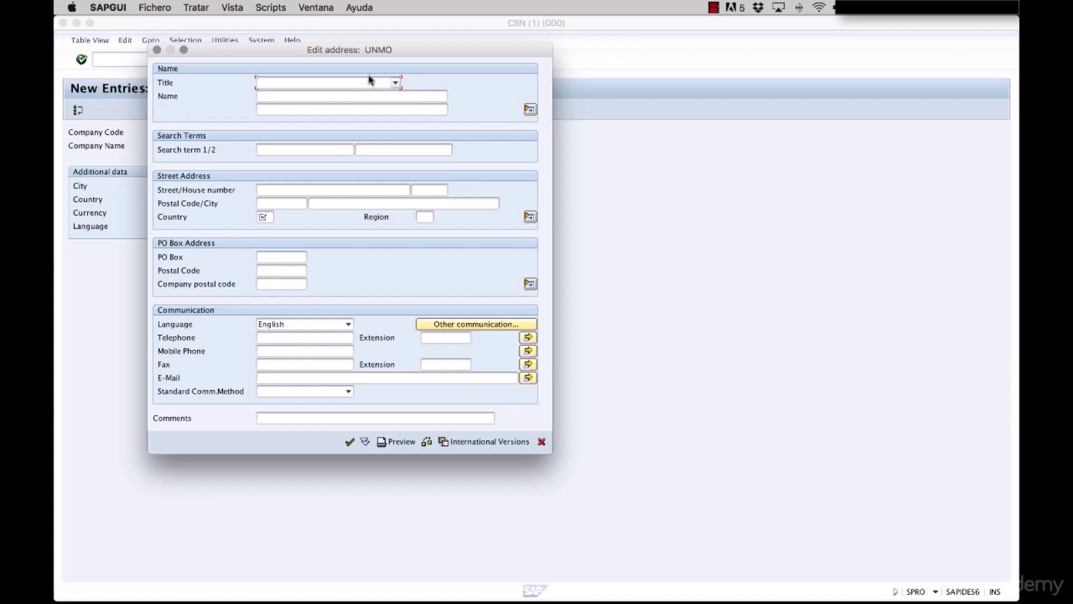
{"action": "left_click", "coordinate": [395, 84]}
{"action": "left_click", "coordinate": [359, 97]}
{"action": "left_click", "coordinate": [354, 94]}
{"action": "type", "text": "Universe Motors"}
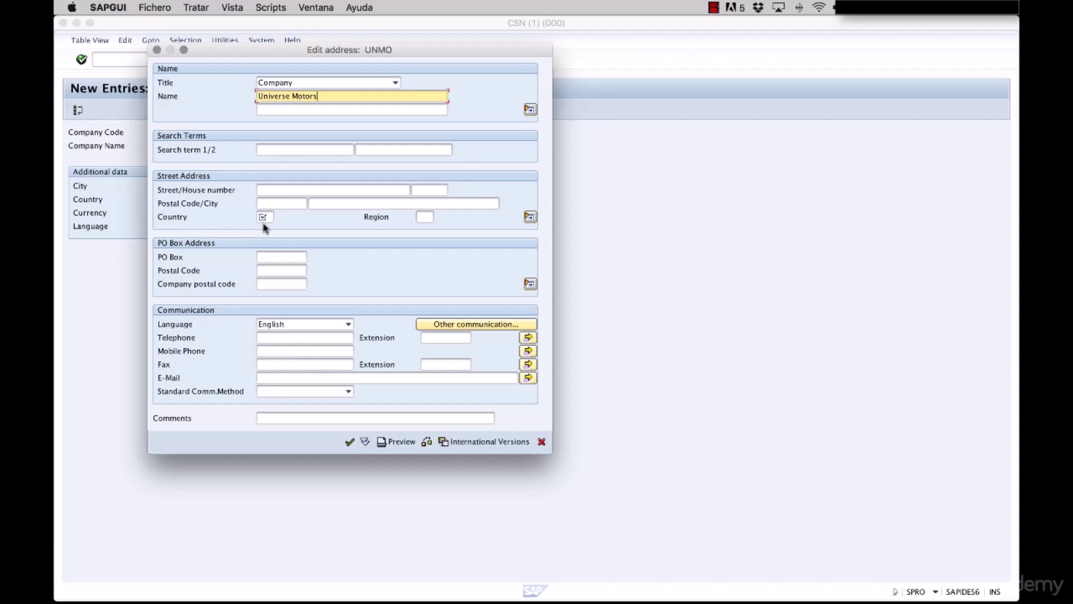
{"action": "left_click", "coordinate": [263, 218]}
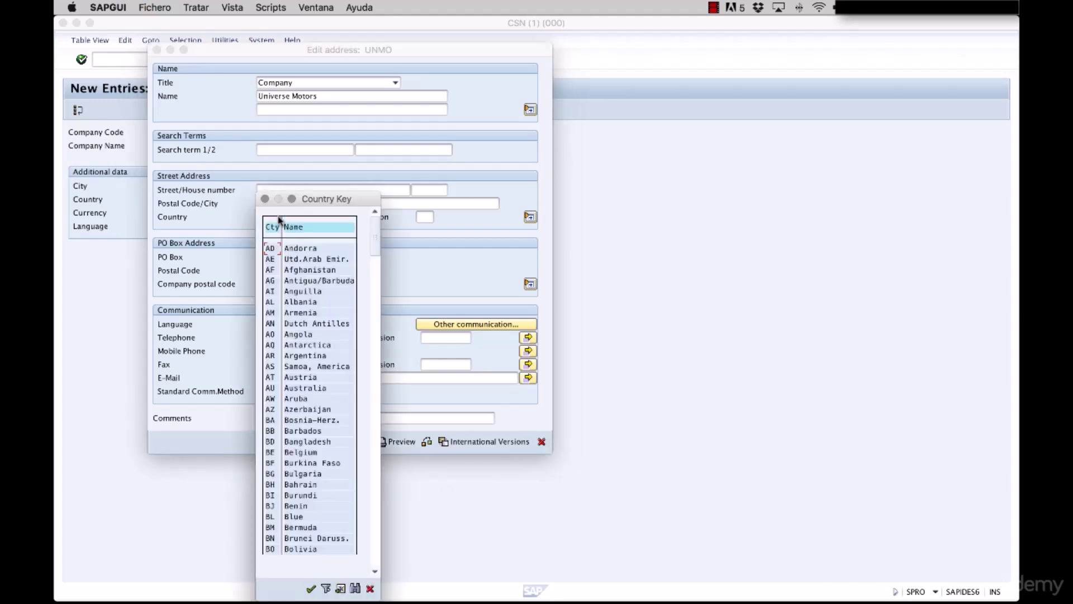
{"action": "left_click_drag", "start_coordinate": [375, 237], "coordinate": [376, 528]}
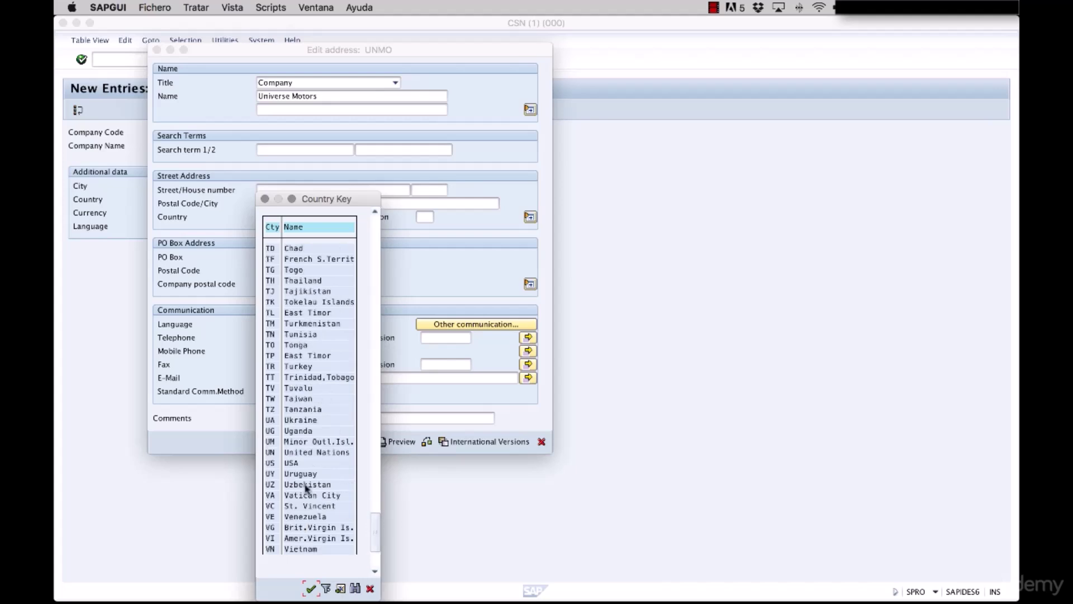
{"action": "double_click", "coordinate": [291, 463]}
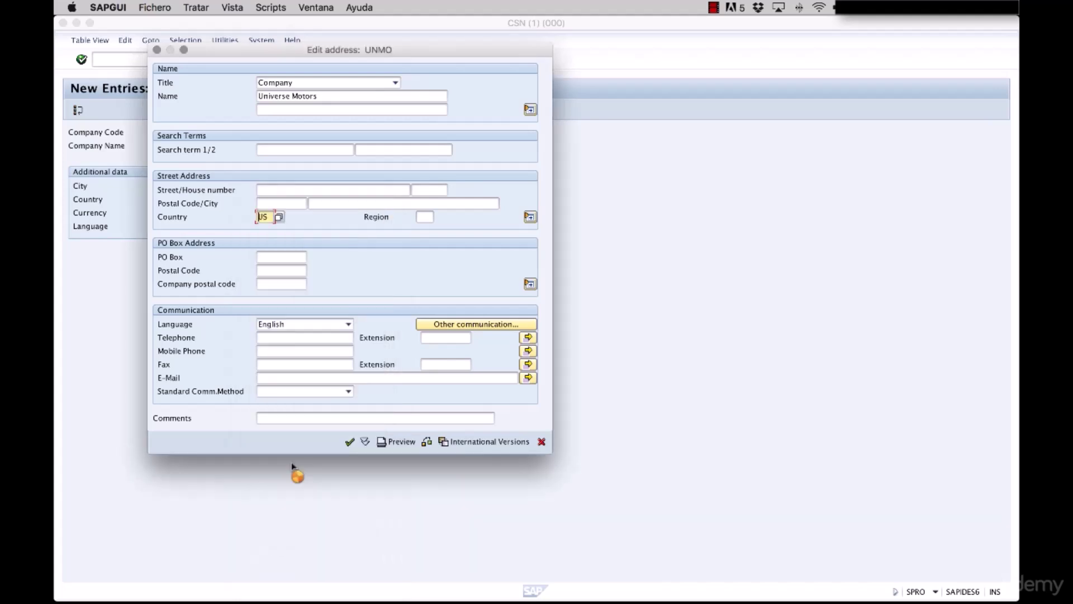
{"action": "left_click", "coordinate": [350, 444]}
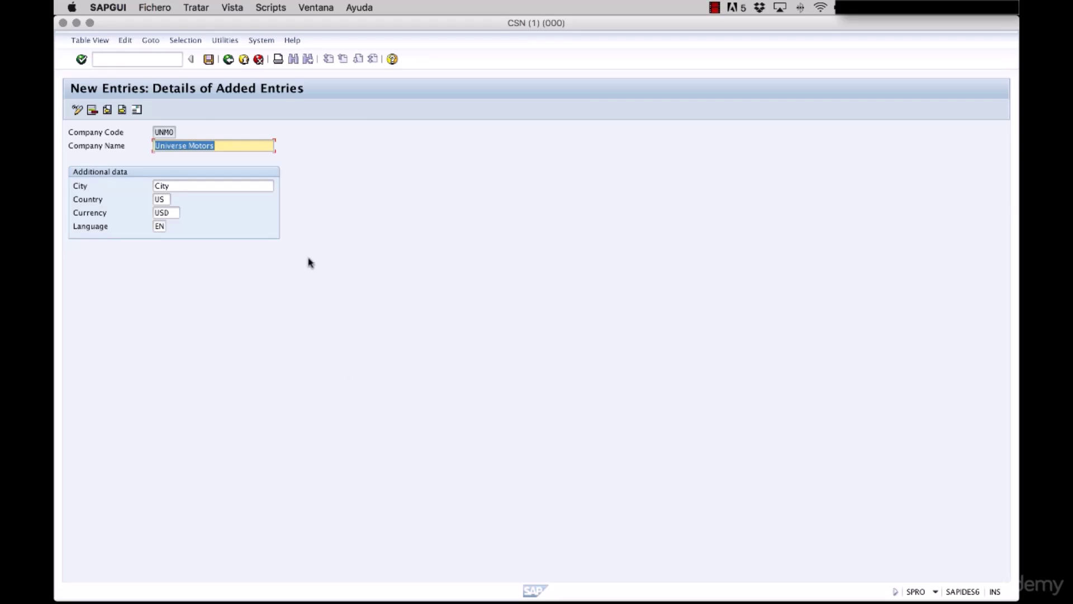
Save company code UNMO under a new request 'Creation of Company Code UNMO'
{"action": "left_click", "coordinate": [209, 58]}
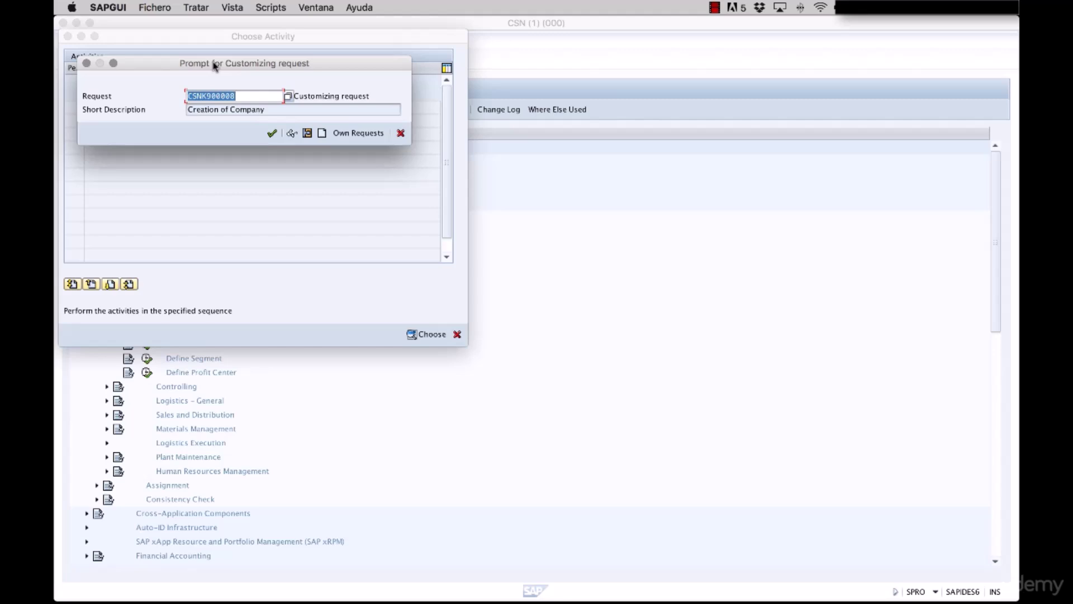
{"action": "left_click", "coordinate": [322, 134]}
{"action": "type", "text": "Creation of Company Code UNMO"}
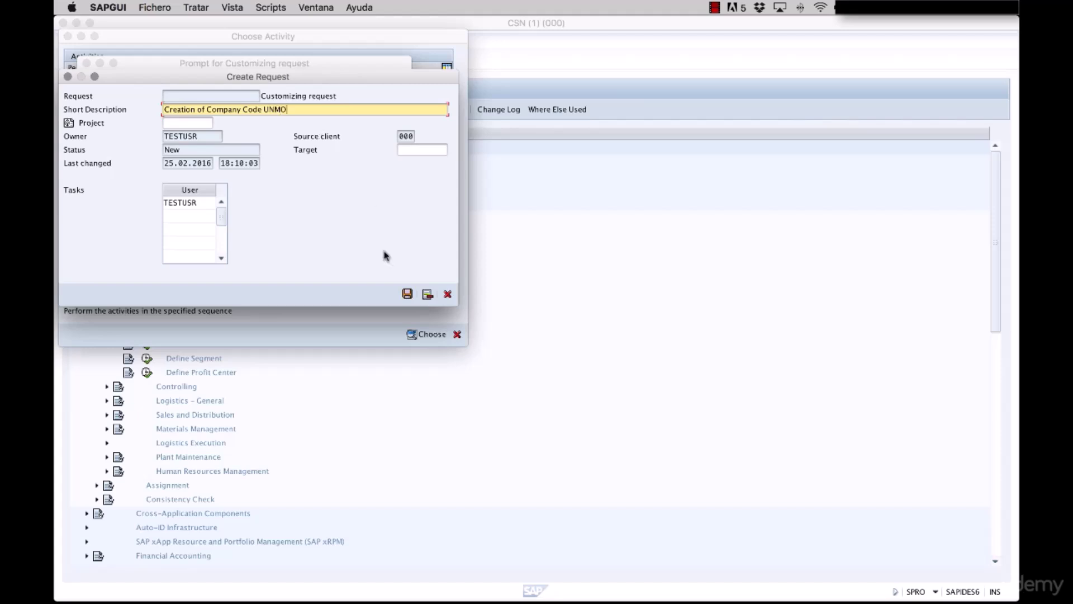
{"action": "left_click", "coordinate": [407, 294]}
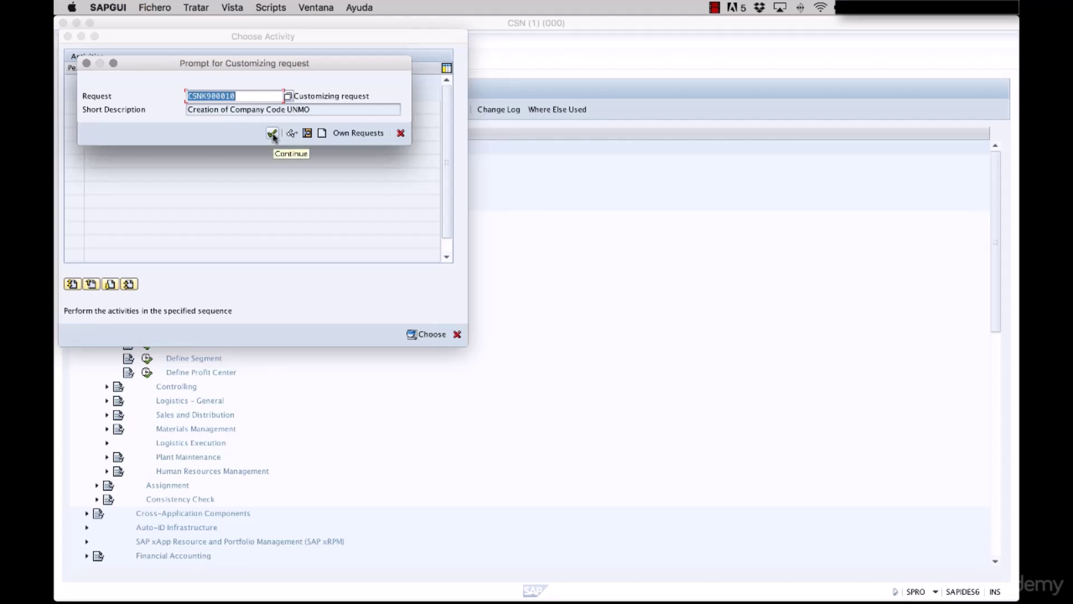
{"action": "left_click", "coordinate": [272, 133]}
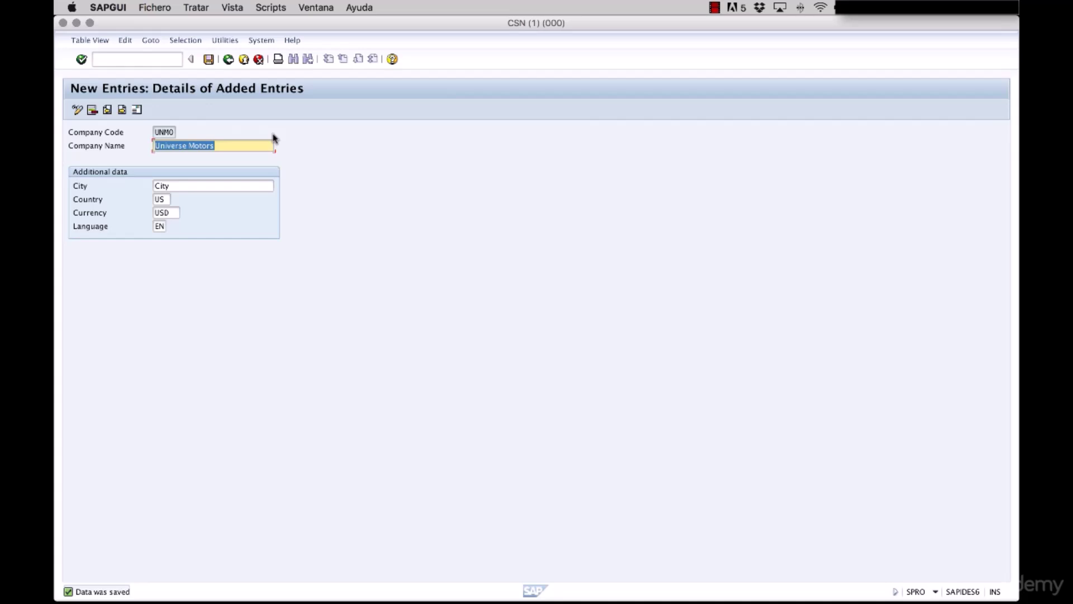
Re-enter /nSPRO and execute Edit, Copy, Delete, Check Company Code under Financial Accounting definitions
{"action": "left_click", "coordinate": [163, 61]}
{"action": "type", "text": "/nSPRO"}
{"action": "key", "text": "Return"}
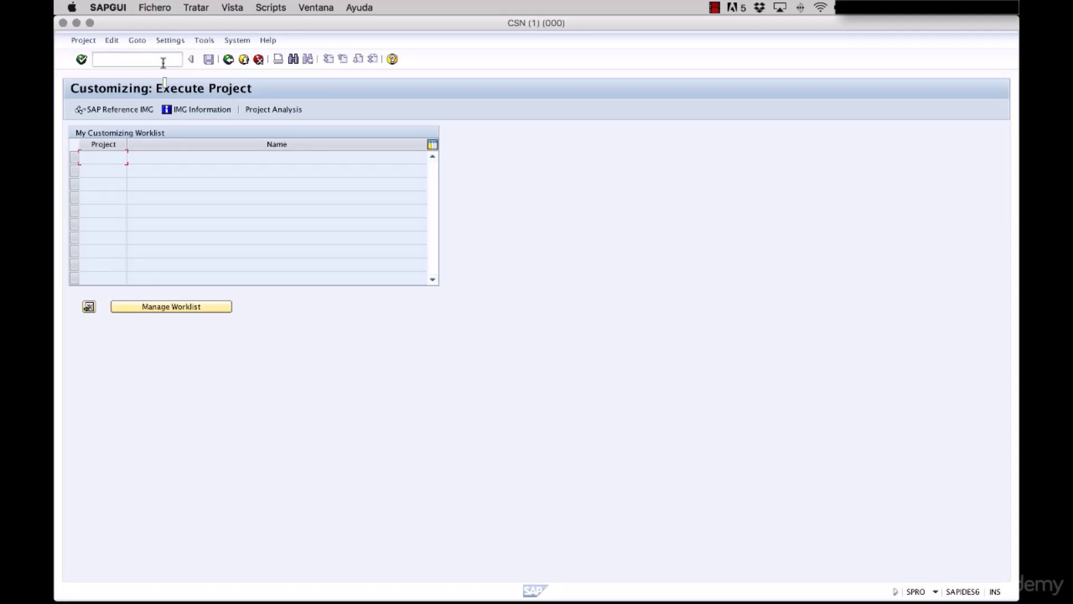
{"action": "left_click", "coordinate": [130, 111]}
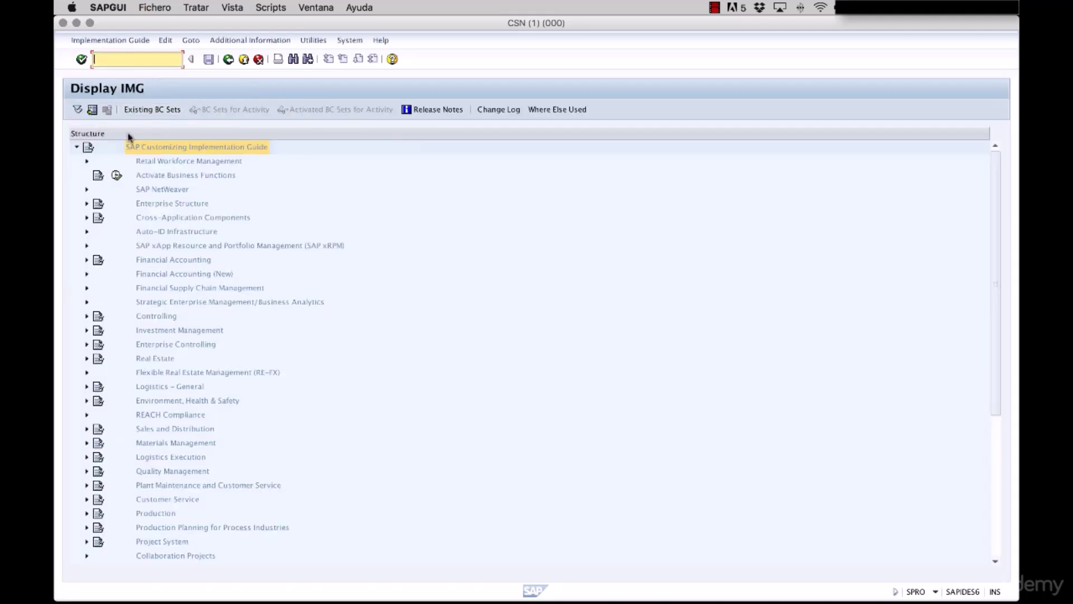
{"action": "left_click", "coordinate": [86, 203]}
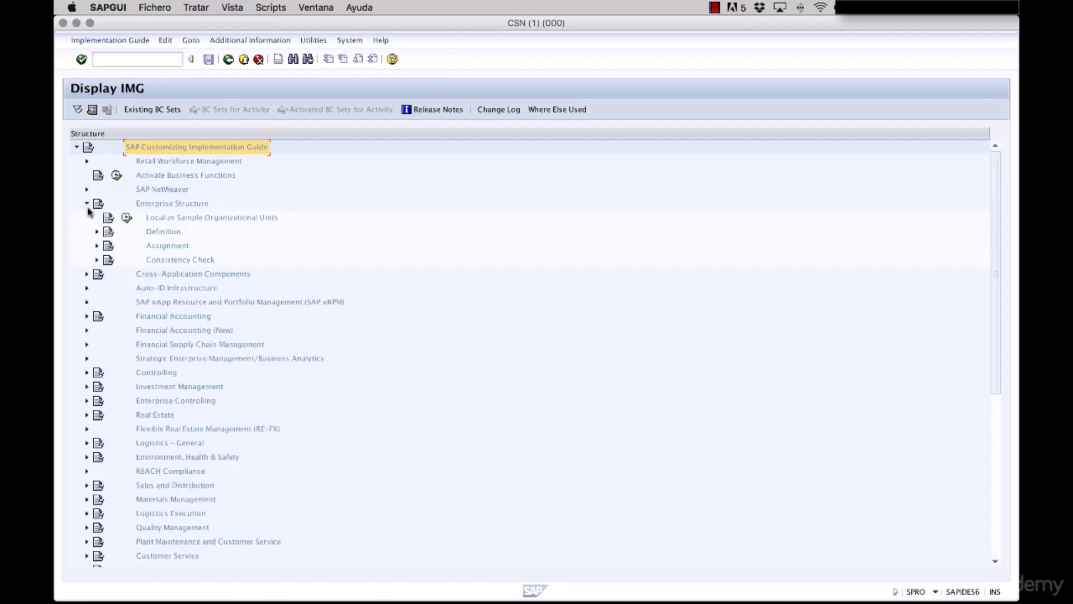
{"action": "left_click", "coordinate": [97, 232]}
{"action": "left_click", "coordinate": [106, 245]}
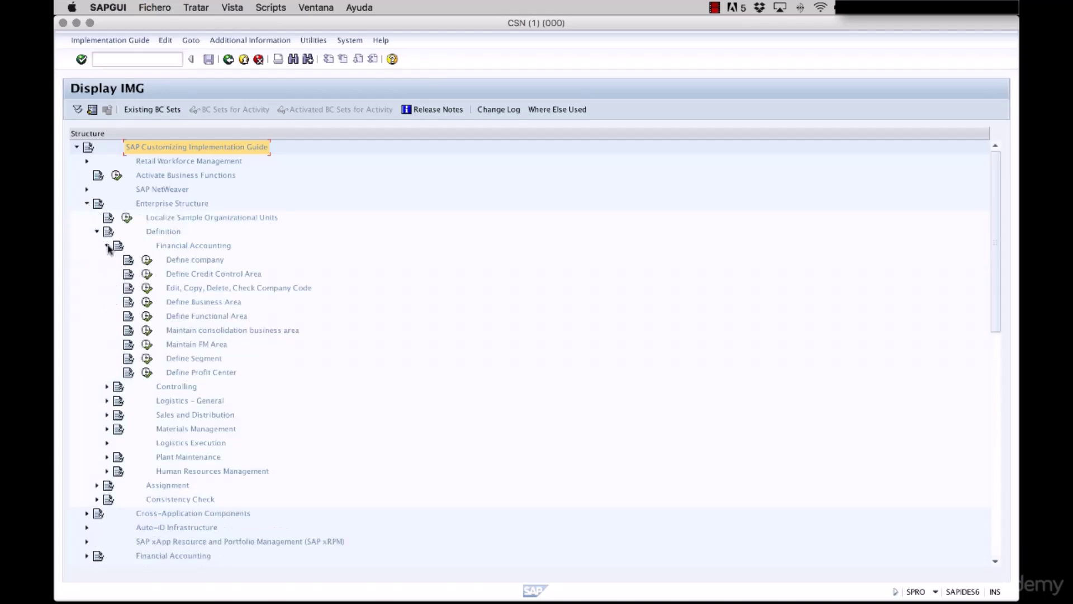
{"action": "left_click", "coordinate": [147, 288]}
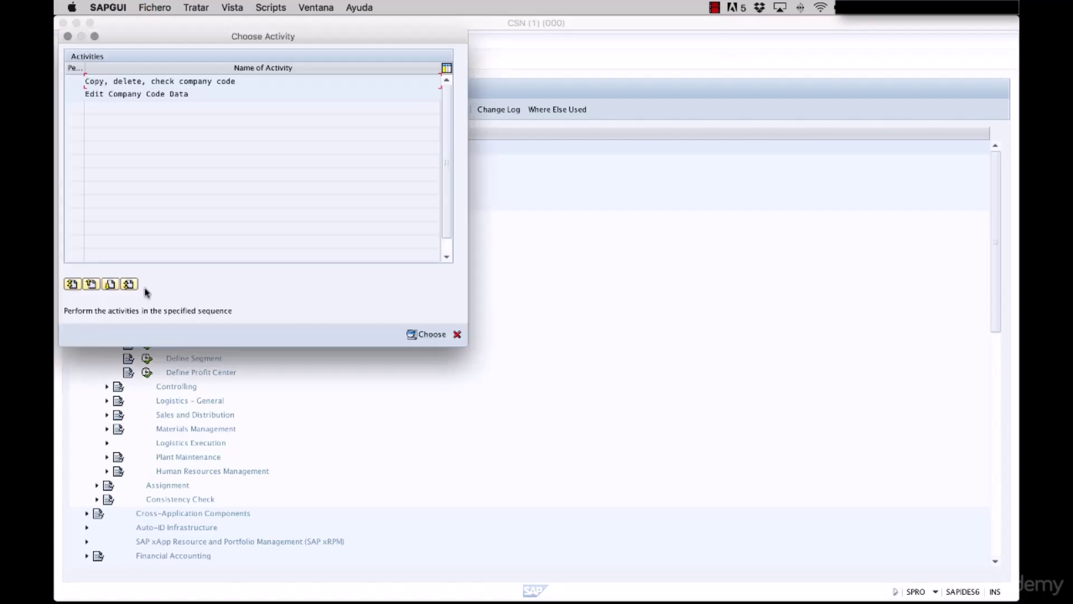
Position the company code list on UNMO and open its details (Universe Motors, US, USD, EN)
{"action": "double_click", "coordinate": [137, 94]}
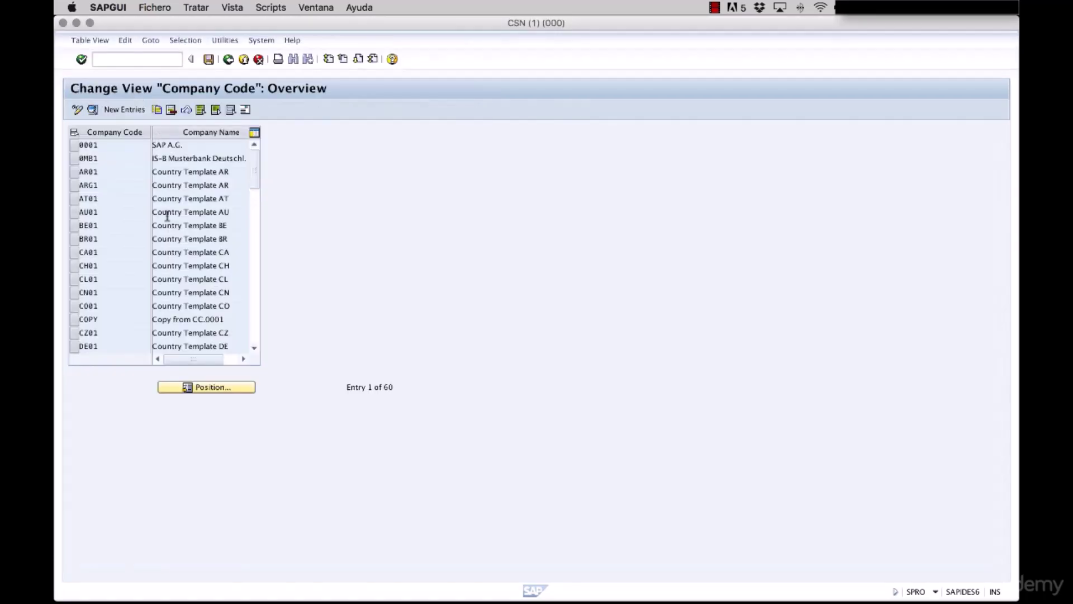
{"action": "left_click", "coordinate": [213, 386]}
{"action": "type", "text": "UNMO"}
{"action": "key", "text": "Return"}
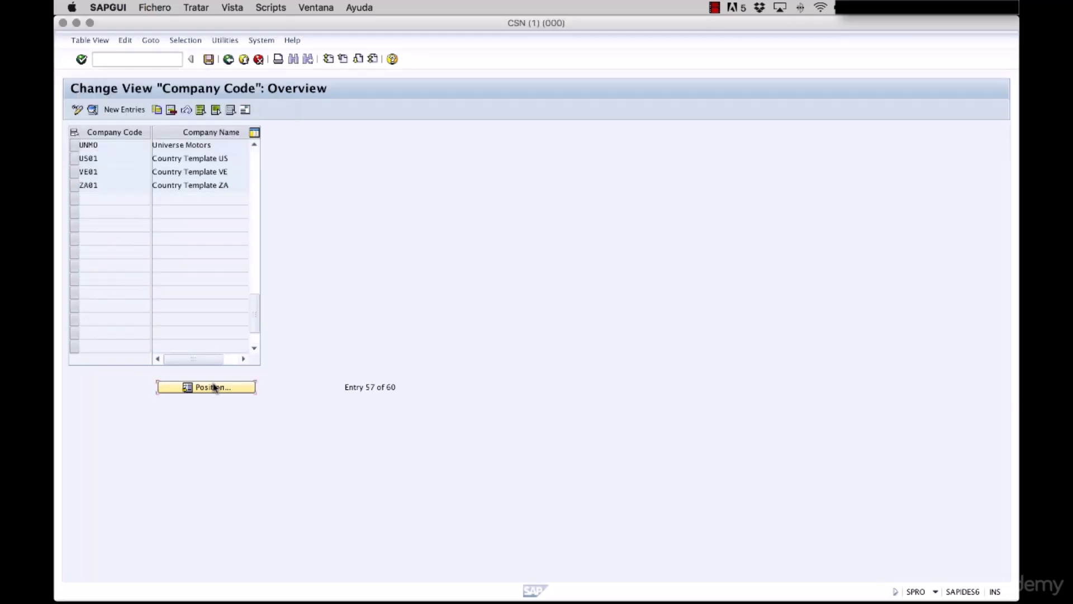
{"action": "left_click", "coordinate": [119, 147]}
{"action": "double_click", "coordinate": [119, 147]}
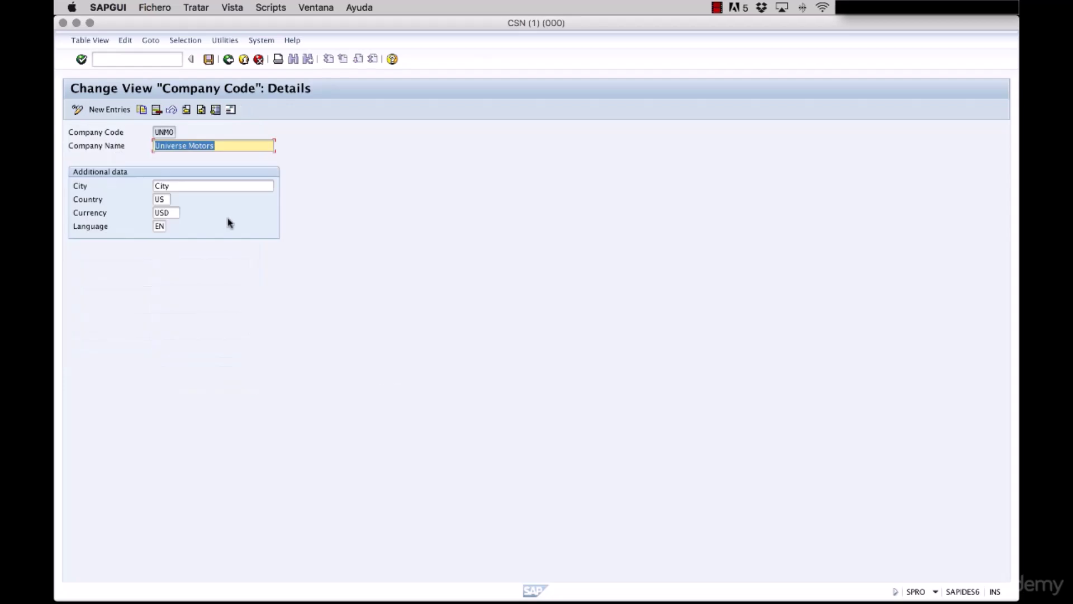